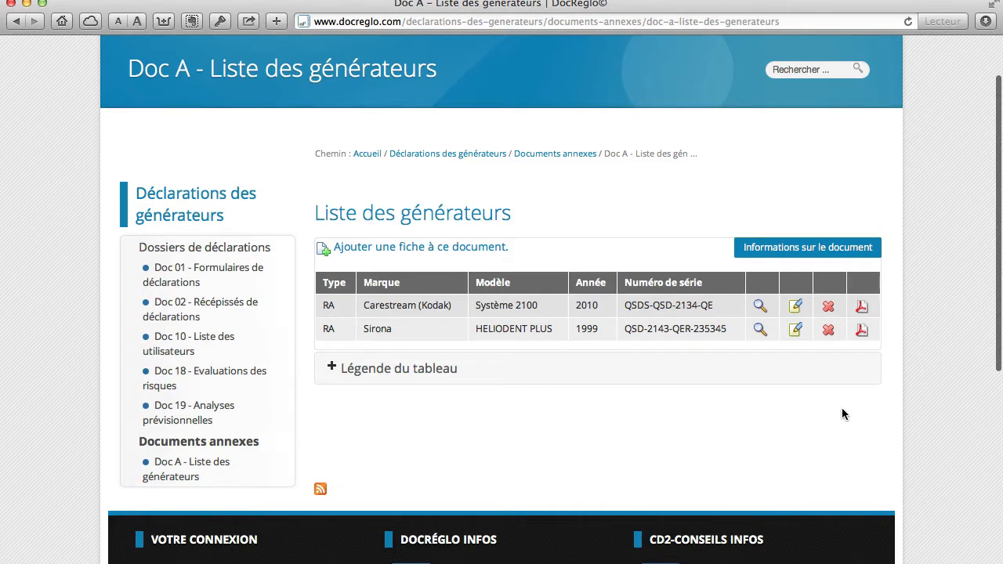
# Read the information about the generator list document and close it
pyautogui.click(847, 248)
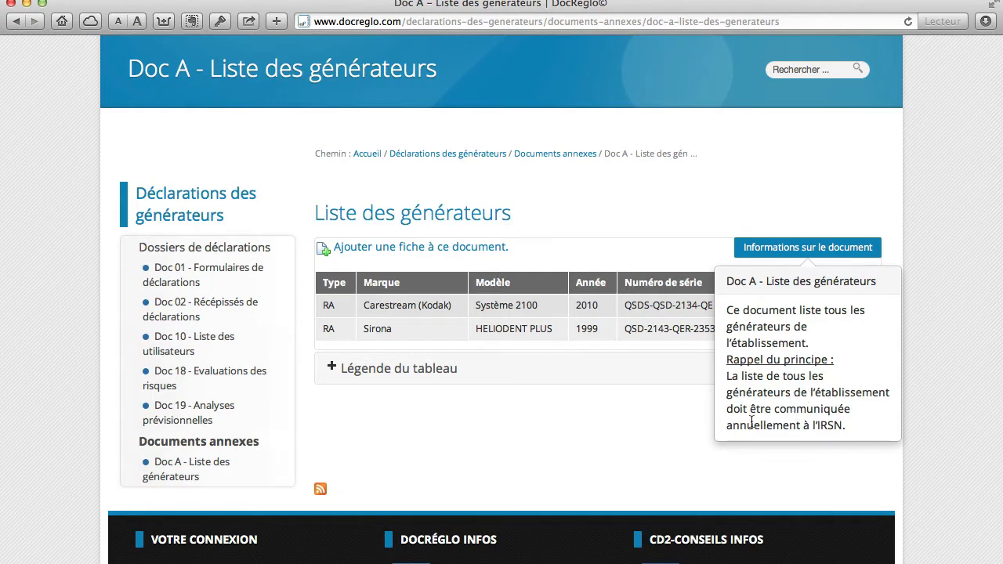
pyautogui.click(805, 249)
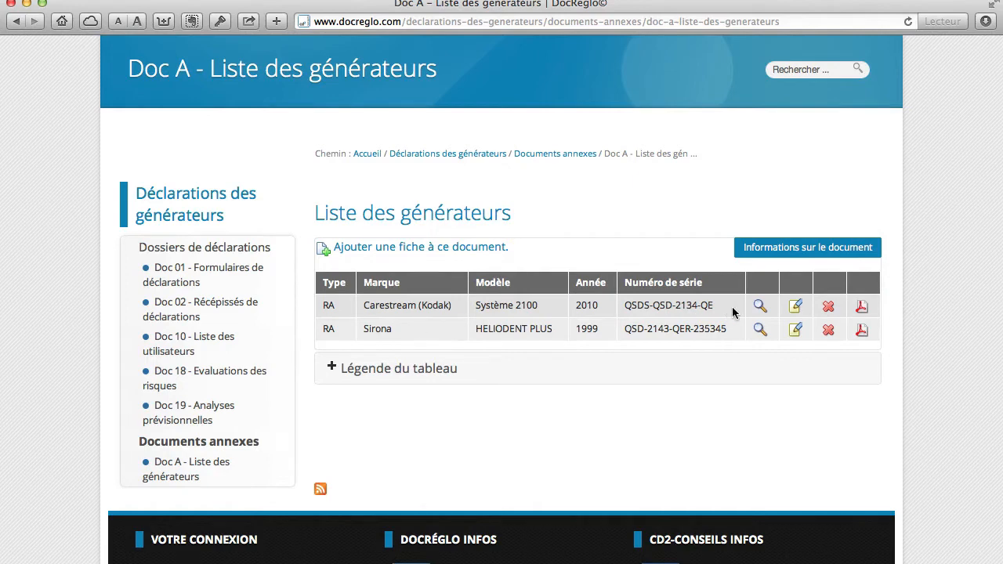
# Edit the Carestream (Kodak) Système 2100 record, set its serial number to QSDS-QSD-2134-ER, and save it
pyautogui.click(796, 308)
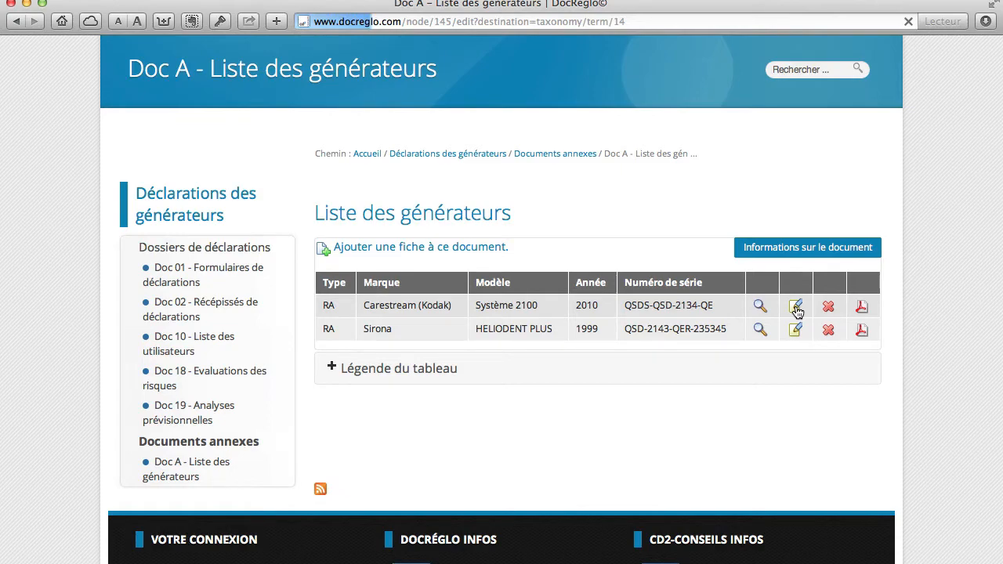
pyautogui.scroll(-5, 546, 380)
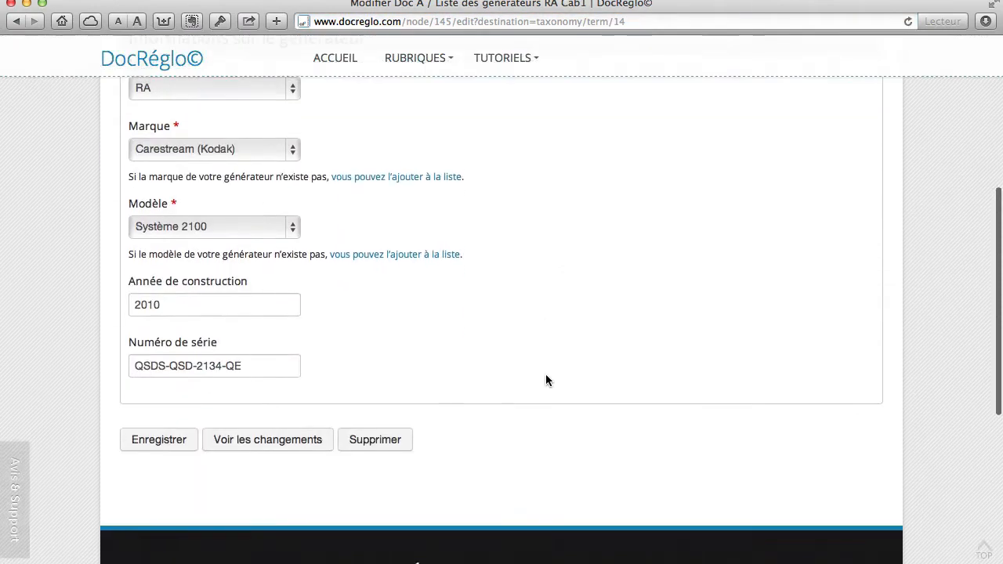
pyautogui.scroll(3, 546, 380)
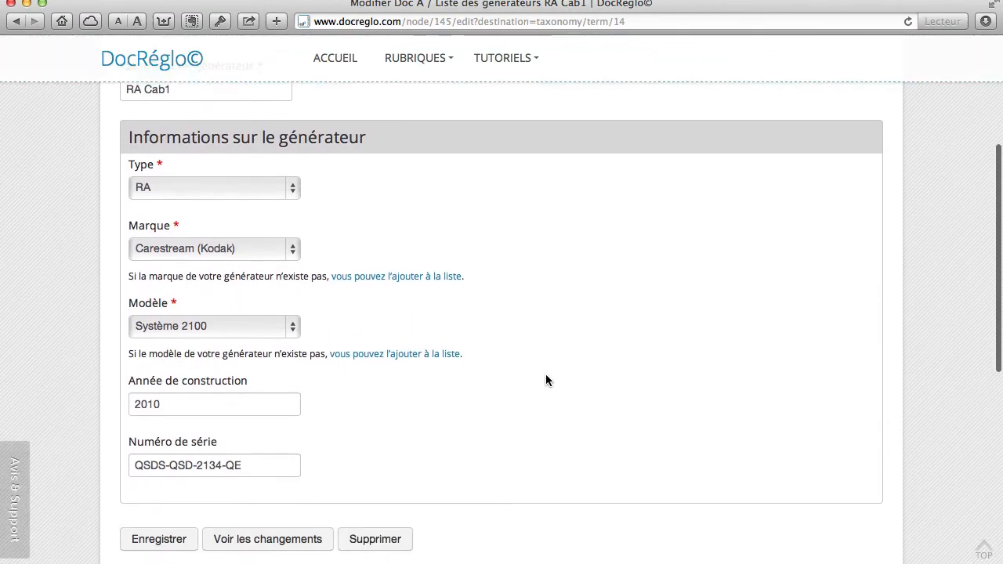
pyautogui.click(260, 462)
pyautogui.press('BackSpace')
pyautogui.press('BackSpace')
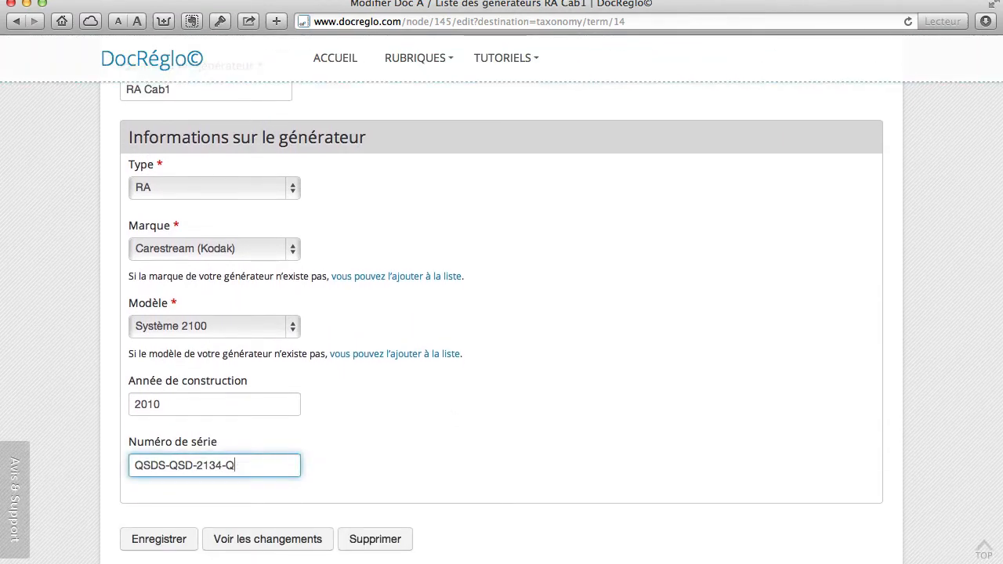
pyautogui.write('er')
pyautogui.press('BackSpace')
pyautogui.press('BackSpace')
pyautogui.write('ER')
pyautogui.click(157, 538)
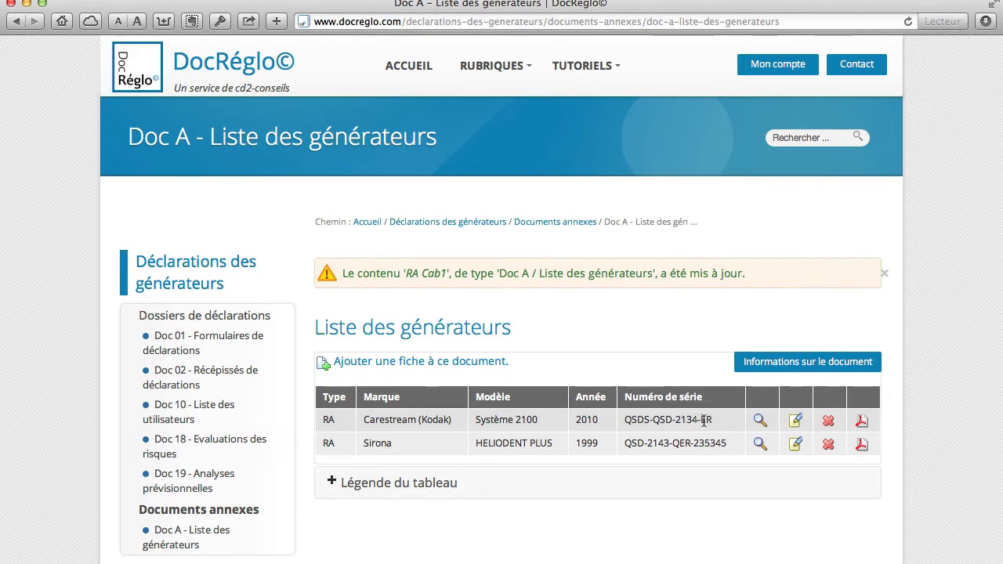
# Start a new record in the generator list document
pyautogui.scroll(-1, 635, 431)
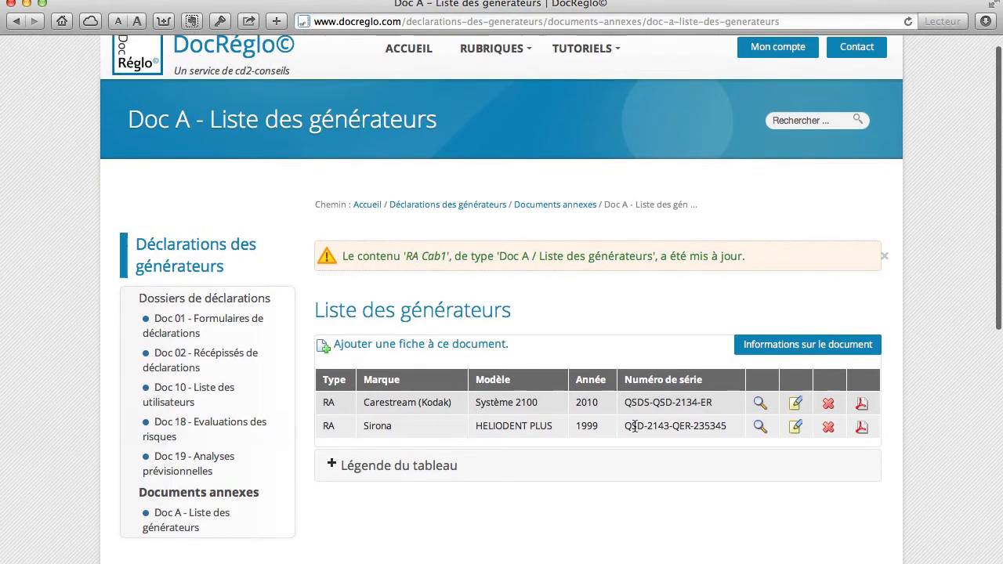
pyautogui.click(426, 350)
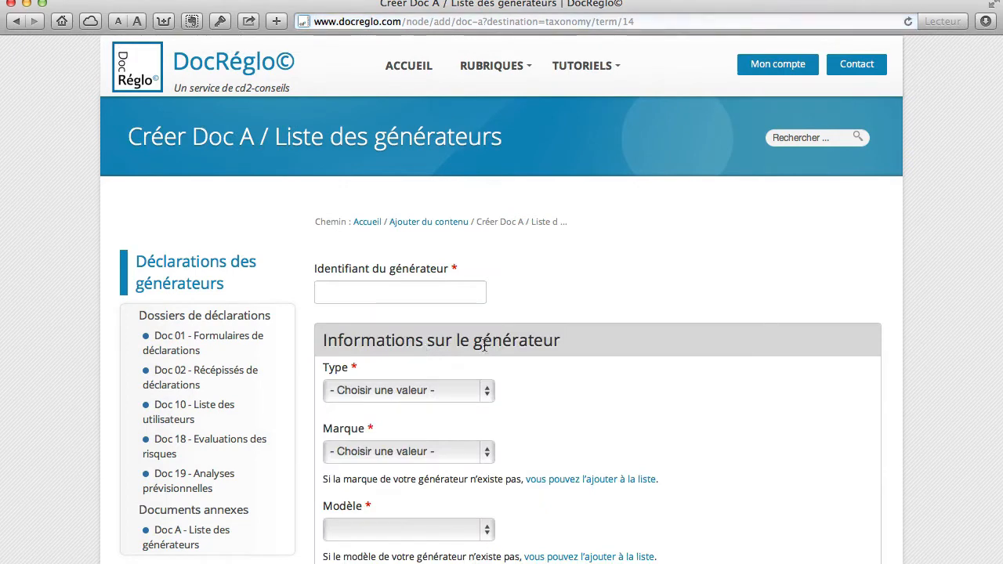
pyautogui.scroll(-2, 674, 349)
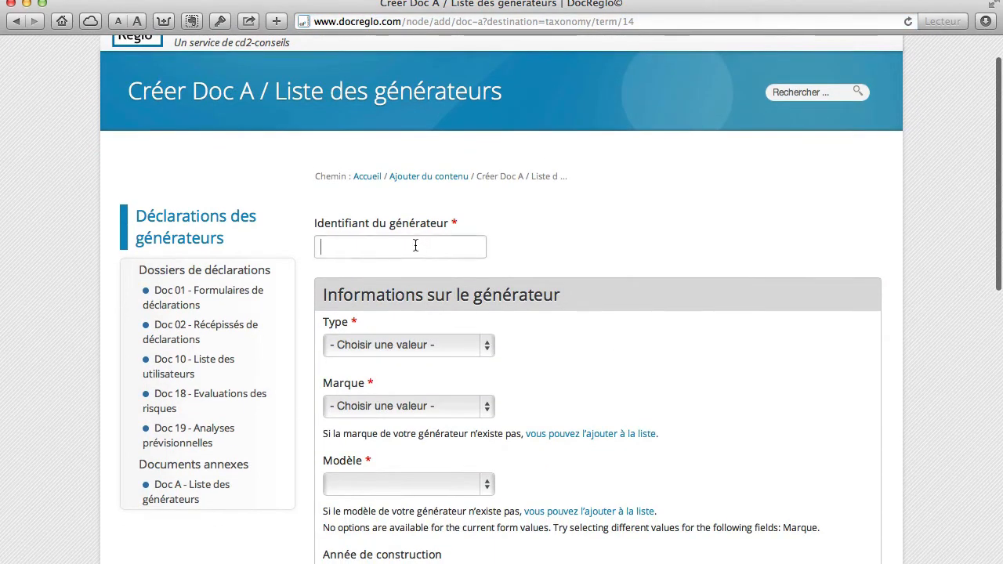
# Enter "cbct" as the generator identifier, with type CBCT and brand Carestream (Kodak)
pyautogui.click(416, 245)
pyautogui.write('cbct')
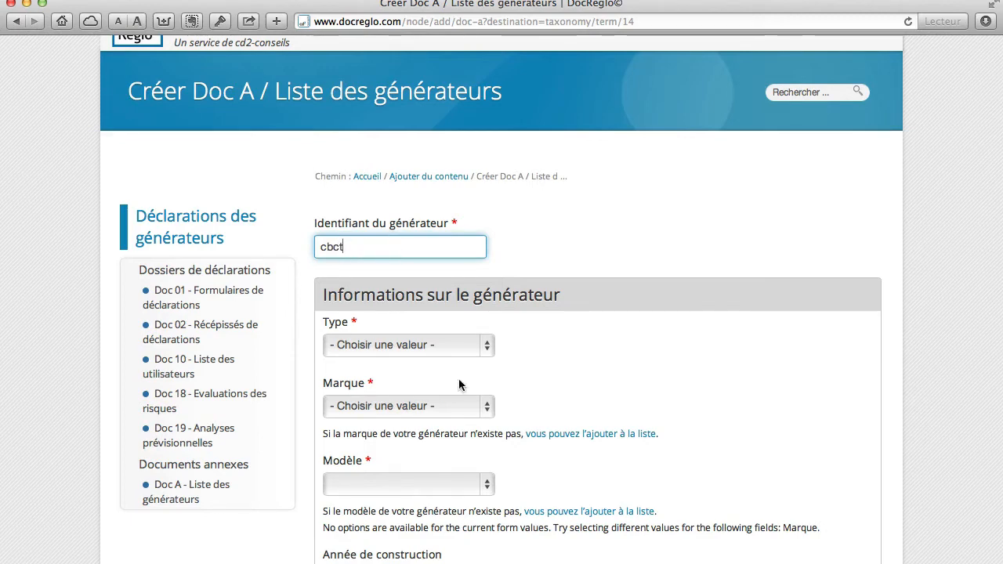
pyautogui.click(432, 344)
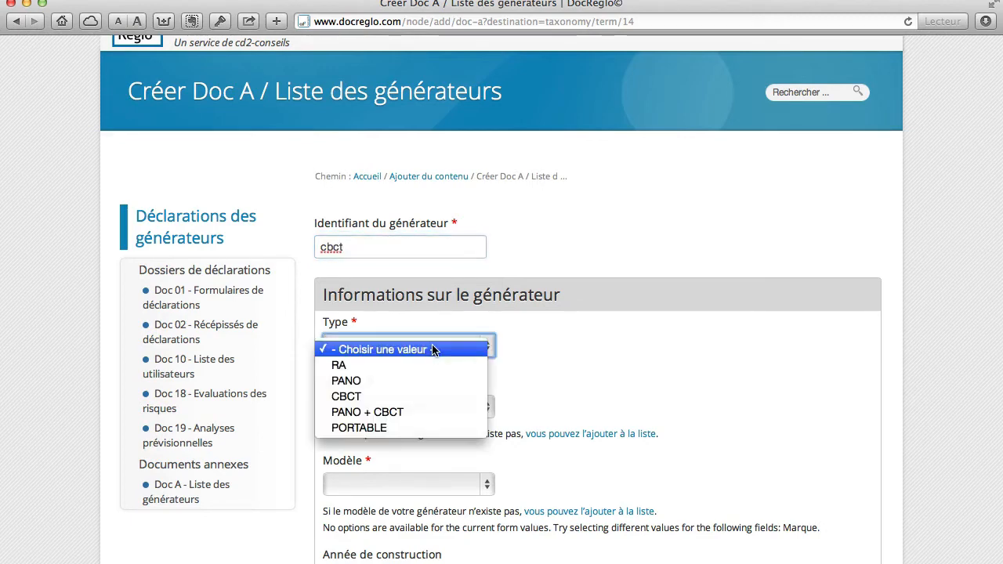
pyautogui.click(422, 397)
pyautogui.scroll(-2, 608, 385)
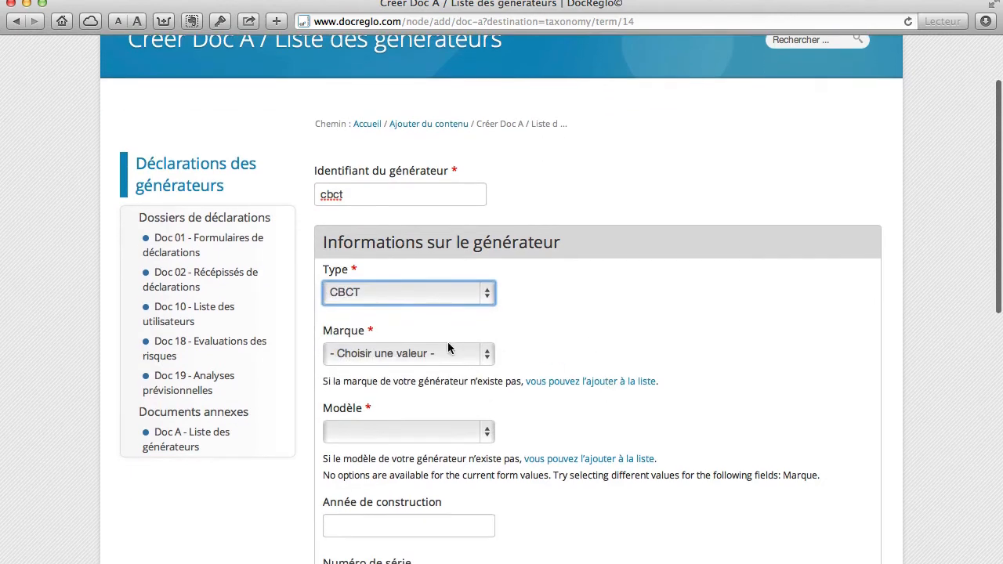
pyautogui.click(440, 357)
pyautogui.click(435, 374)
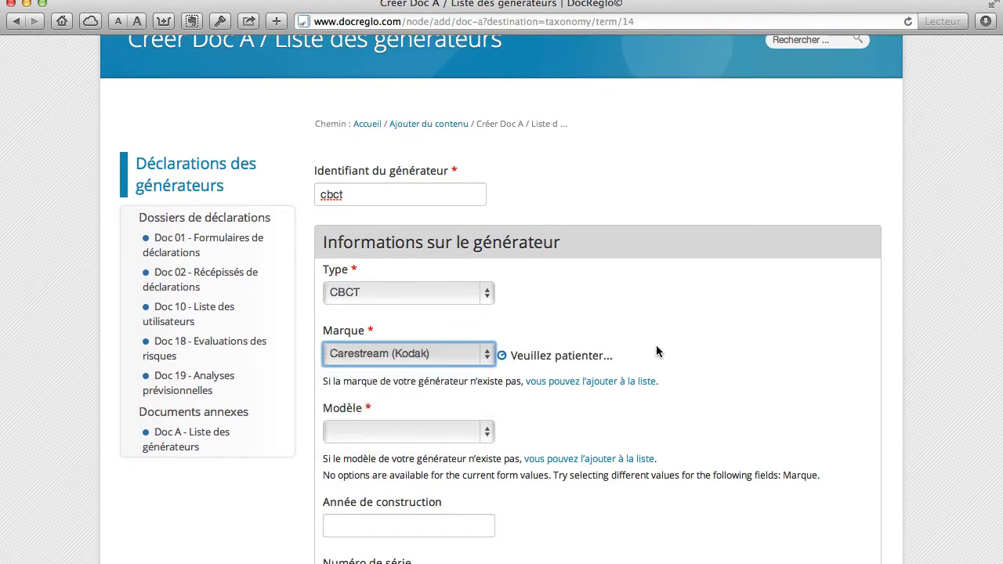
# Check which models are offered for the Carestream (Kodak) brand
pyautogui.scroll(-1, 596, 397)
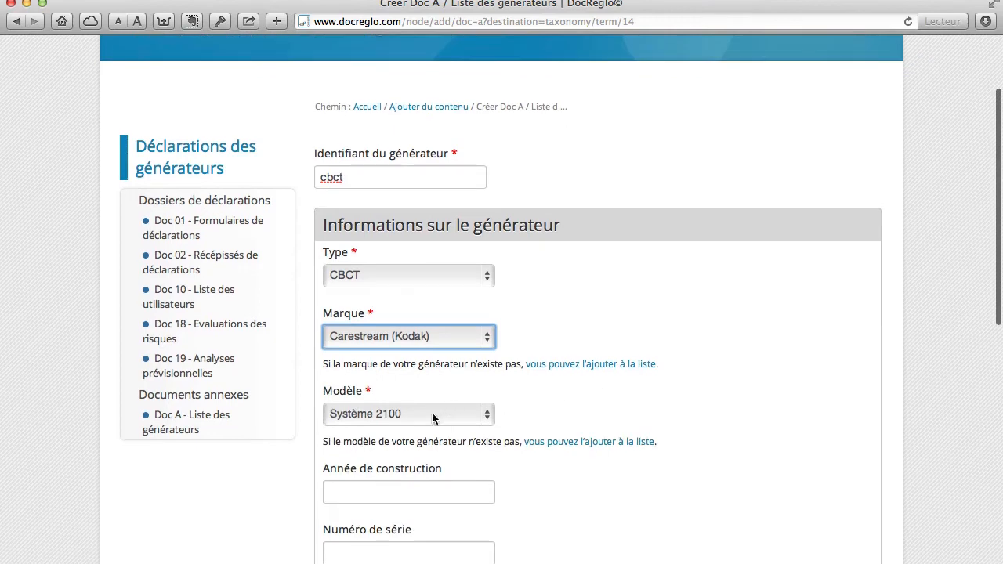
pyautogui.click(432, 415)
pyautogui.click(503, 400)
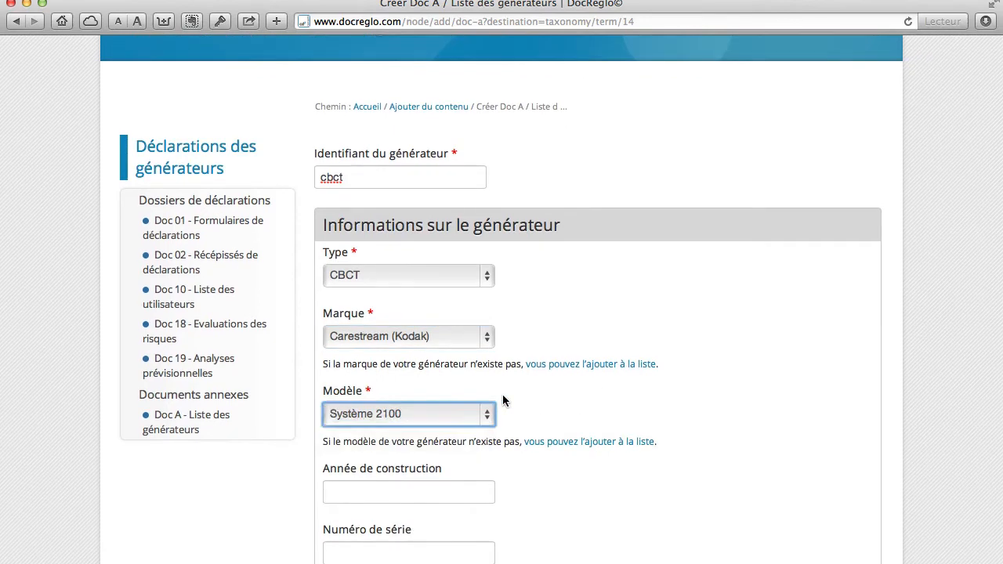
# Add the missing generator model "CS 9000 3D" under the brand Carestream (Kodak) and save it
pyautogui.scroll(-3, 719, 318)
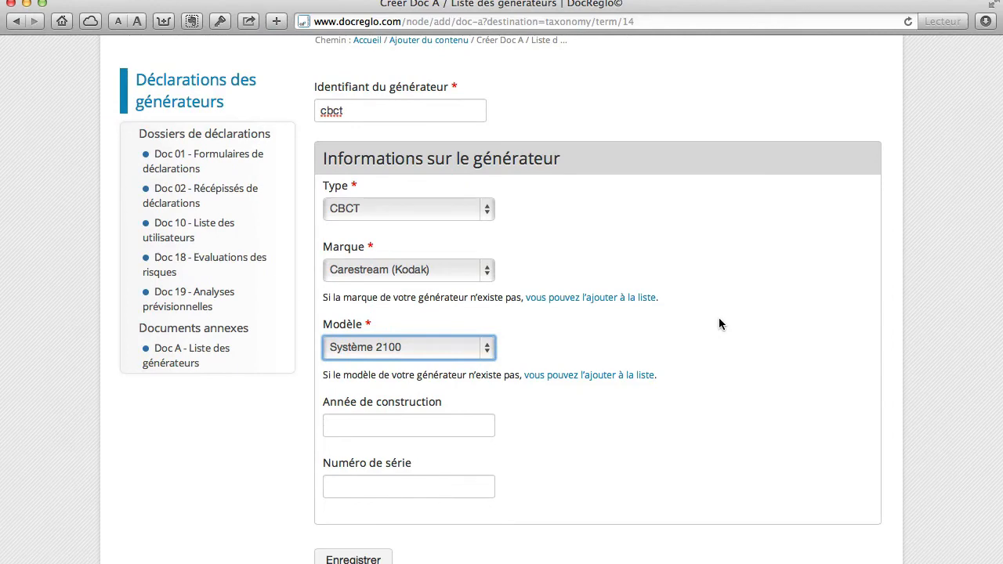
pyautogui.scroll(-1, 718, 324)
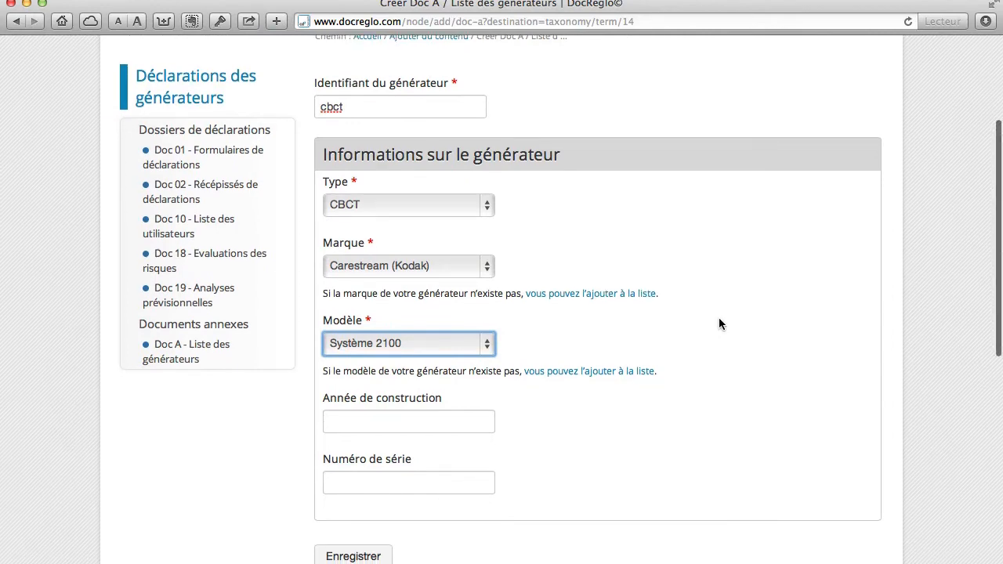
pyautogui.click(606, 375)
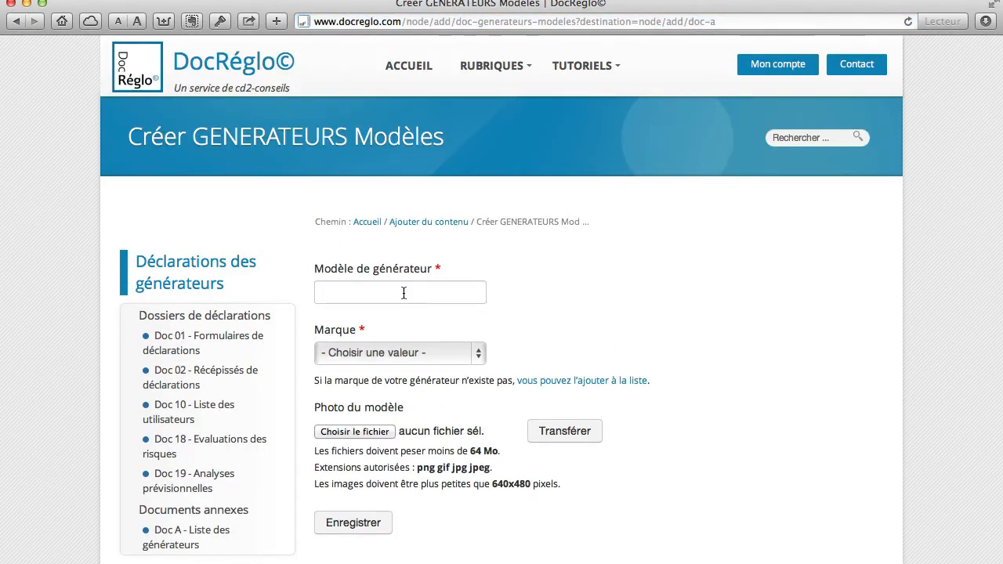
pyautogui.click(404, 293)
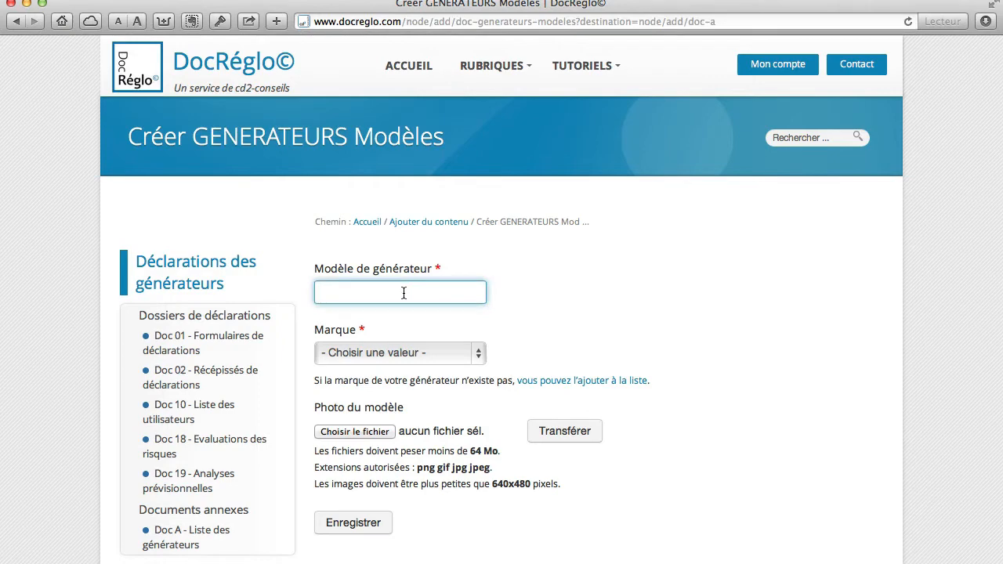
pyautogui.press('super+Tab')
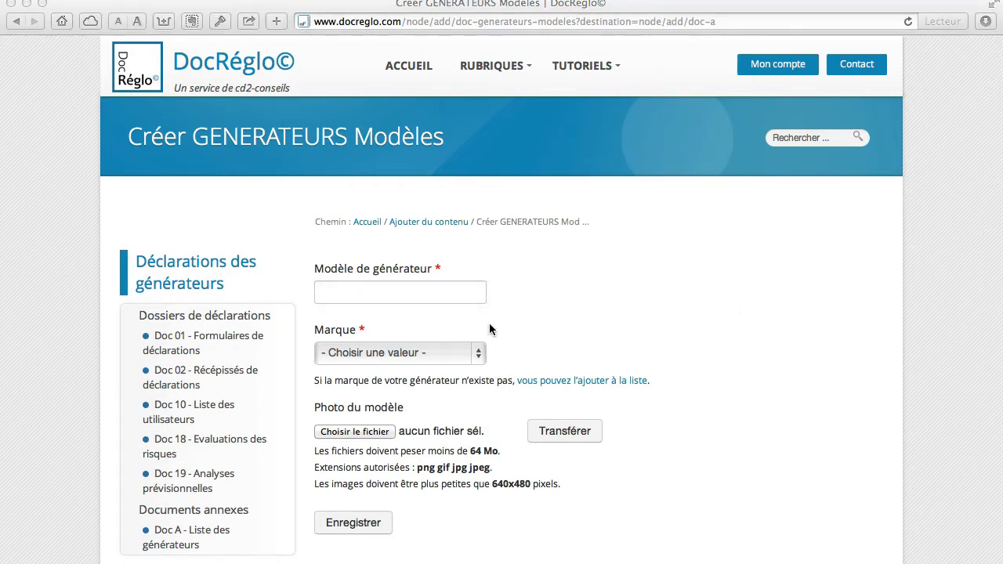
pyautogui.click(438, 291)
pyautogui.write('CS 9000 3D')
pyautogui.click(415, 353)
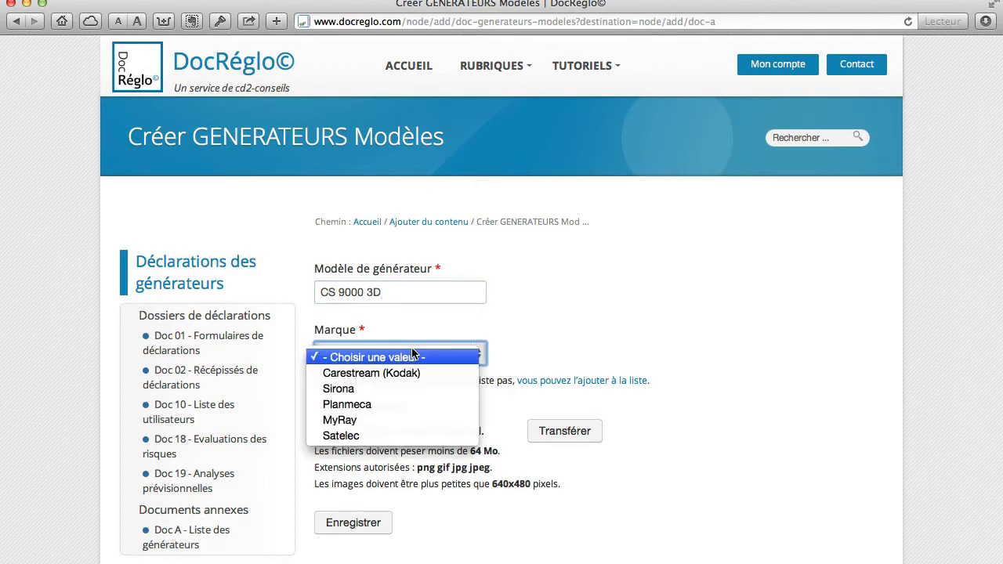
pyautogui.click(417, 374)
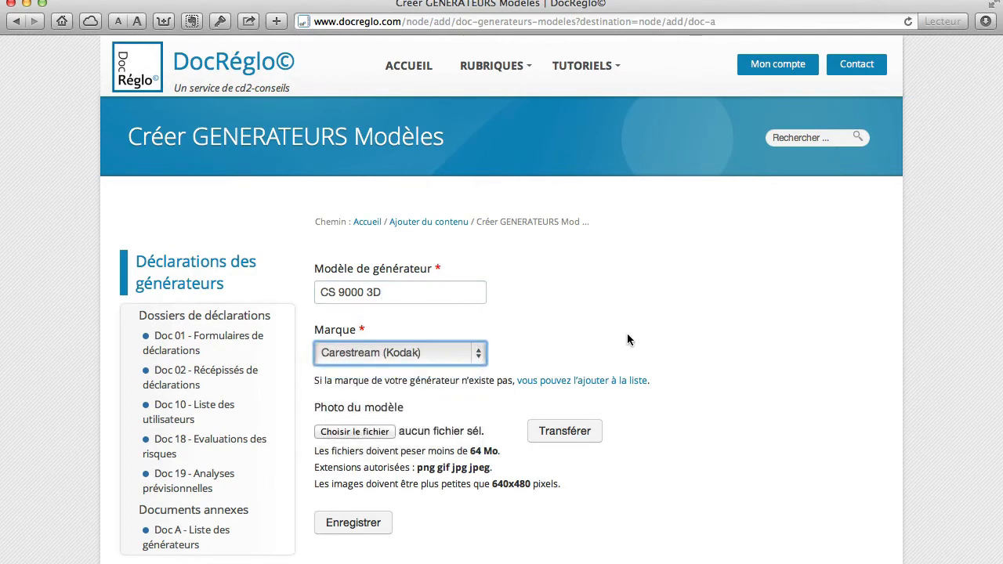
pyautogui.scroll(-2, 787, 335)
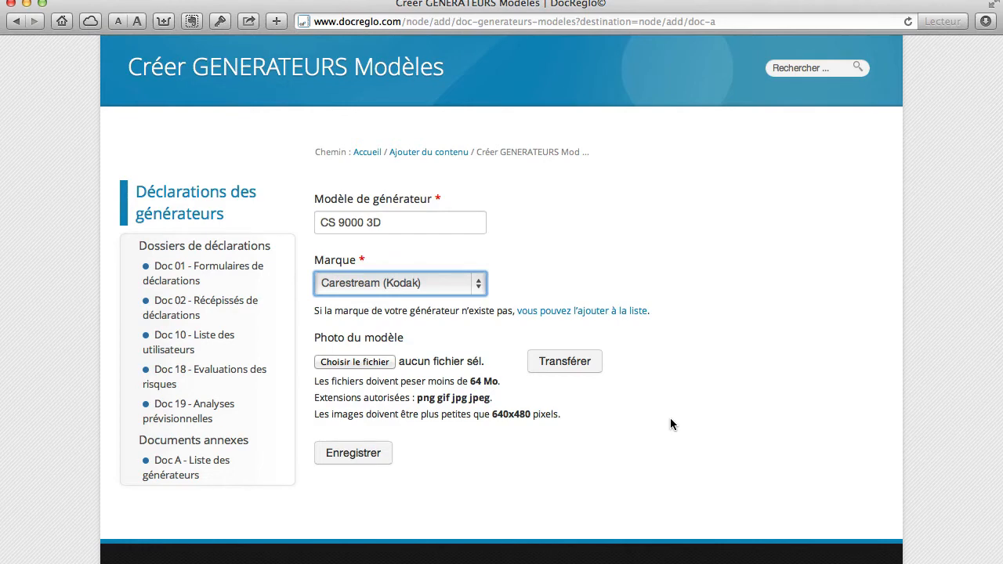
pyautogui.click(355, 455)
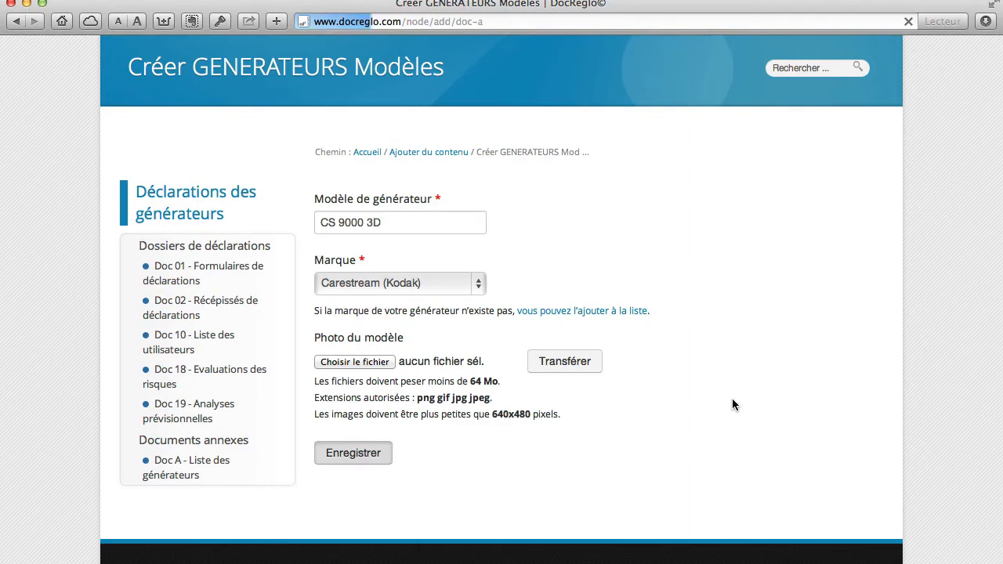
# In the blank generator record, enter the identifier "CBCT" and choose type CBCT and brand Carestream (Kodak)
pyautogui.scroll(-5, 732, 398)
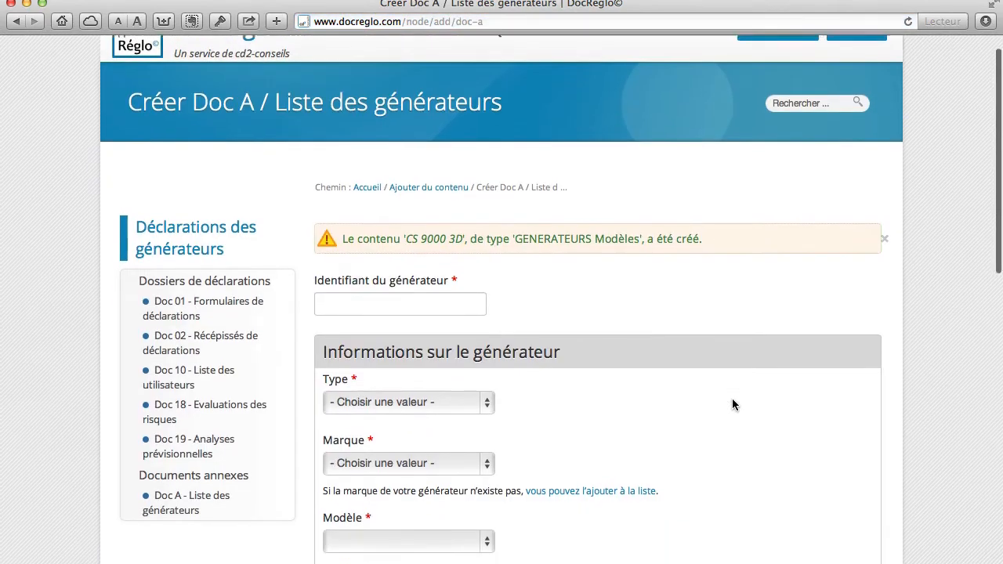
pyautogui.click(437, 238)
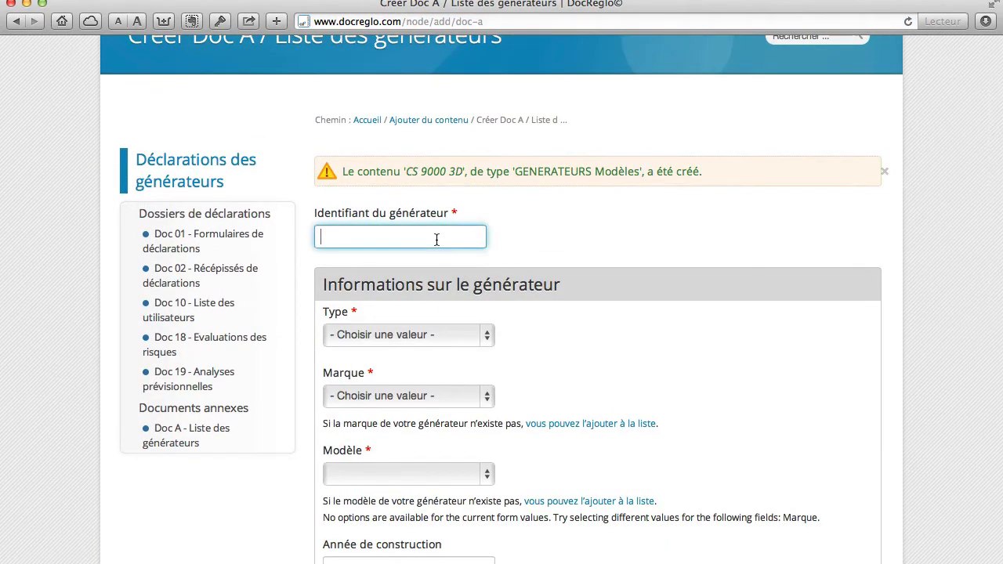
pyautogui.write('CBCT')
pyautogui.click(439, 335)
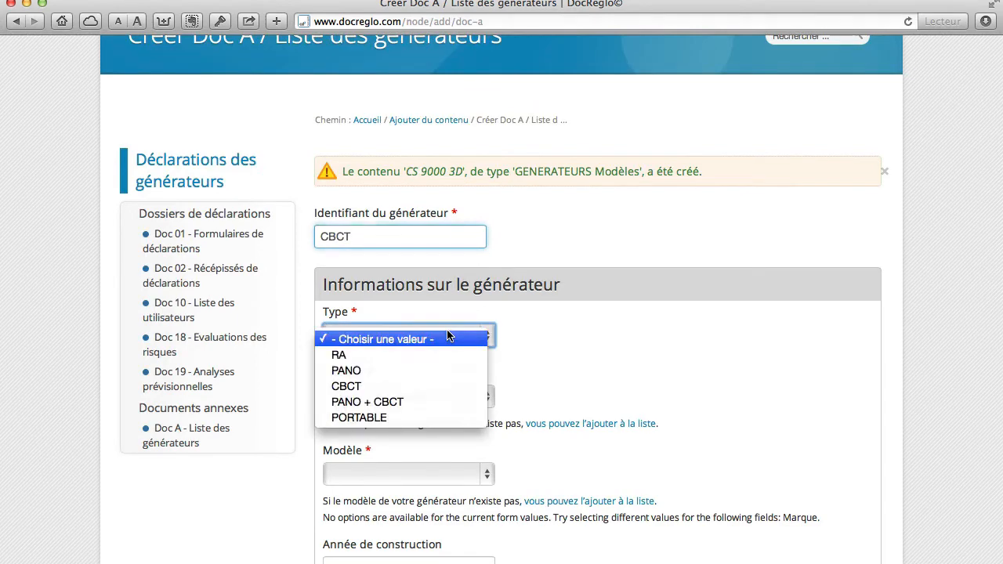
pyautogui.click(437, 327)
pyautogui.scroll(-3, 690, 314)
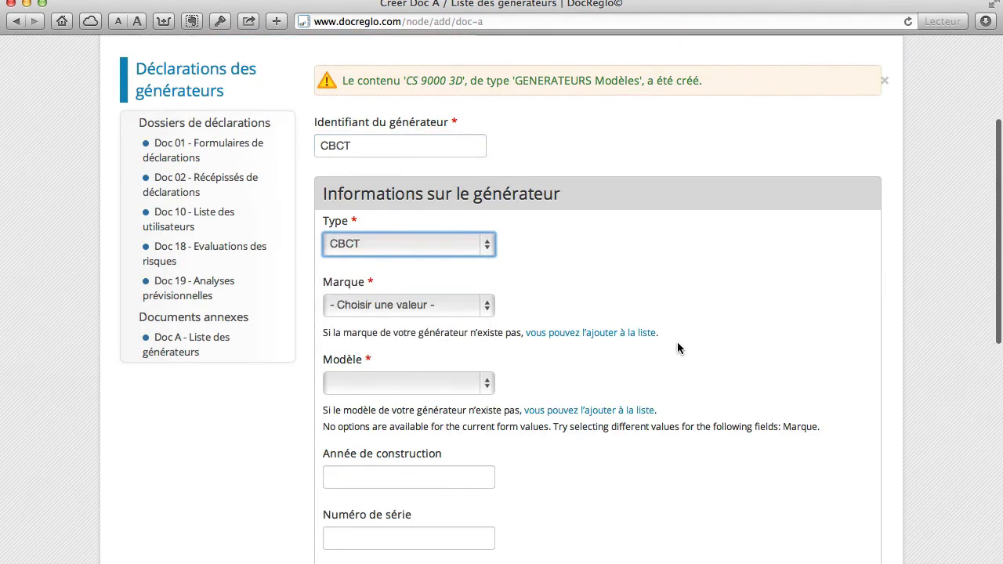
pyautogui.click(408, 305)
pyautogui.click(392, 322)
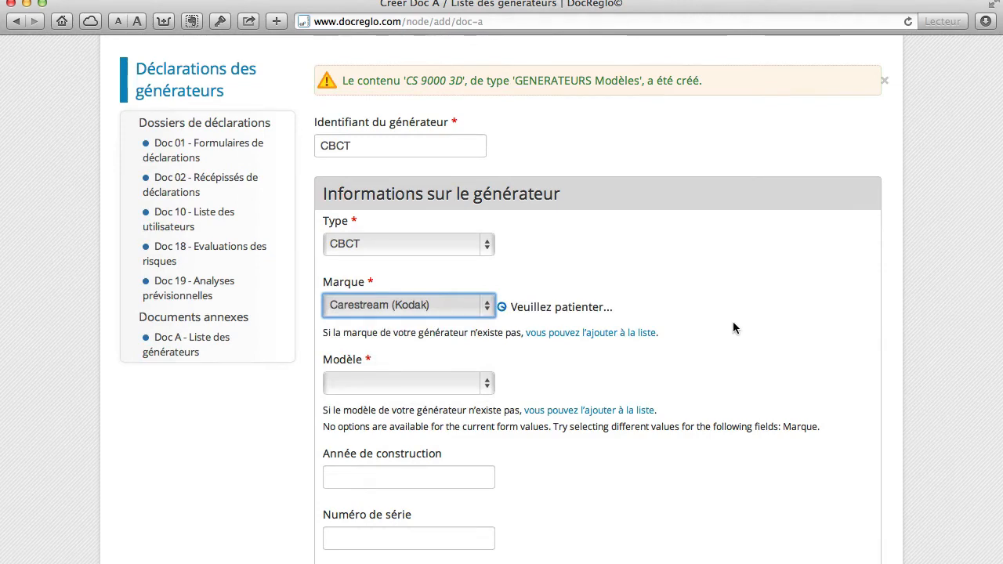
# Choose model CS 9000 3D, set construction year 2013 and serial number QSD-23423-SFSF-Z3, and save the generator record
pyautogui.click(447, 383)
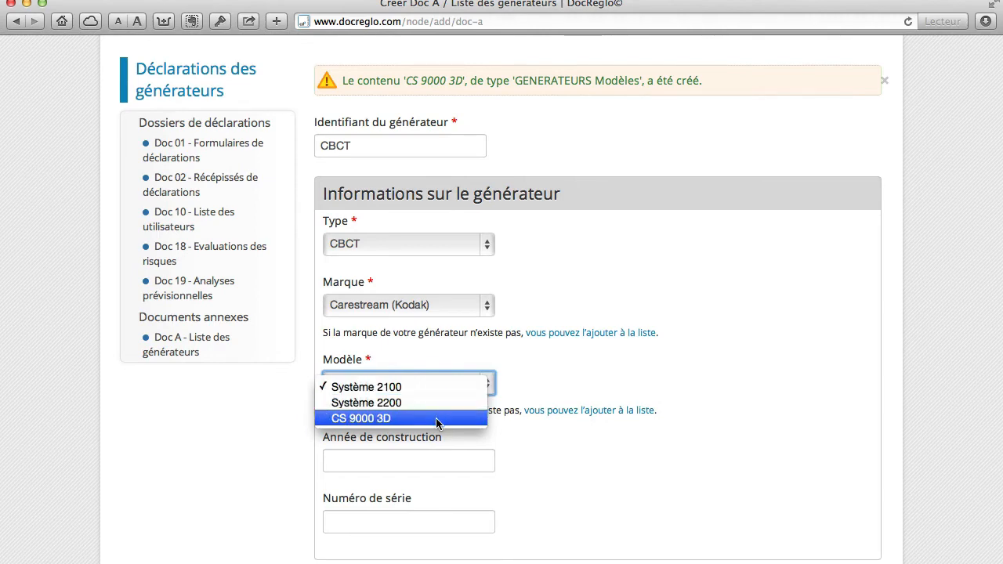
pyautogui.click(436, 418)
pyautogui.click(454, 461)
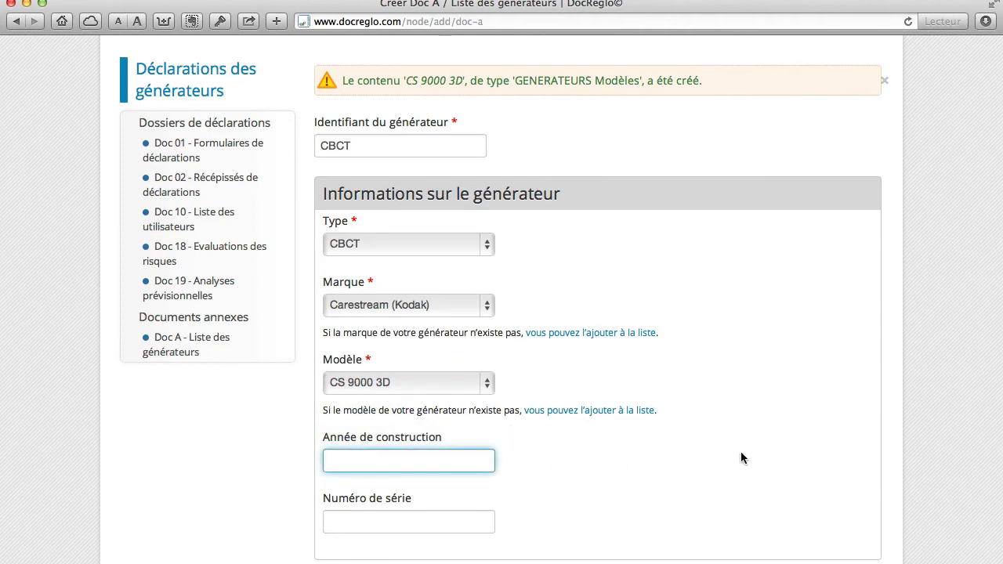
pyautogui.write('2013')
pyautogui.click(437, 515)
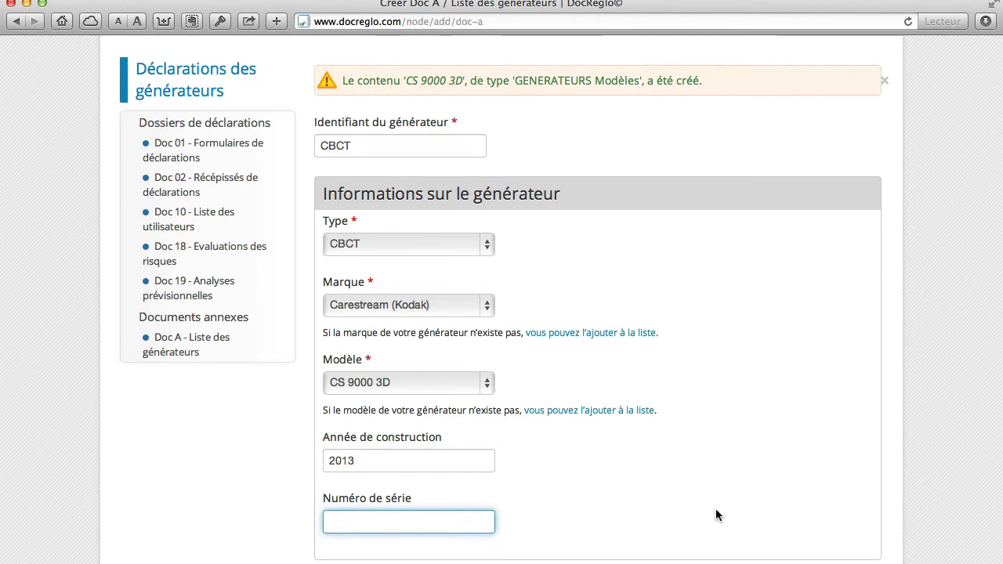
pyautogui.write('QSD-23423-SFSF-Z3')
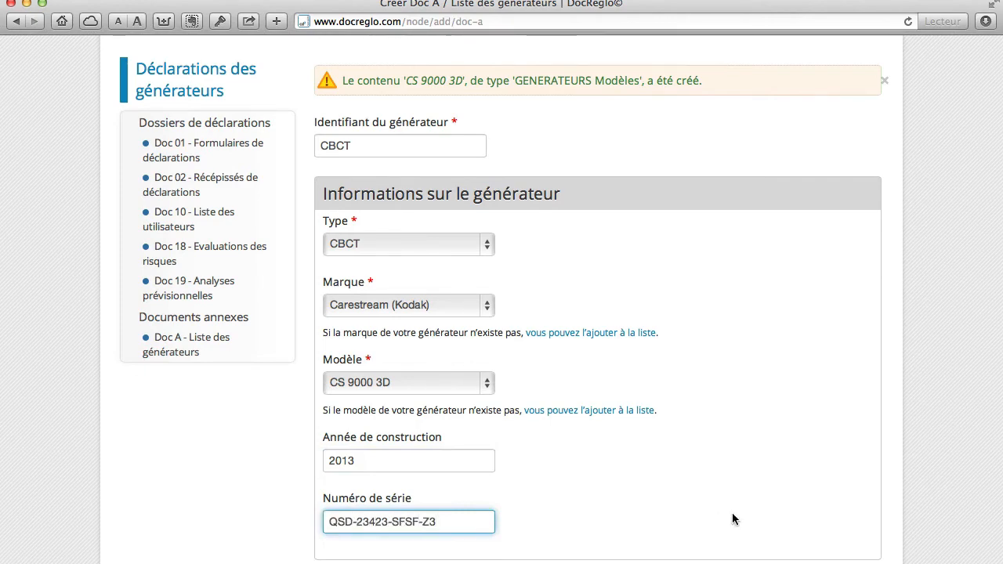
pyautogui.scroll(-3, 856, 421)
pyautogui.click(363, 478)
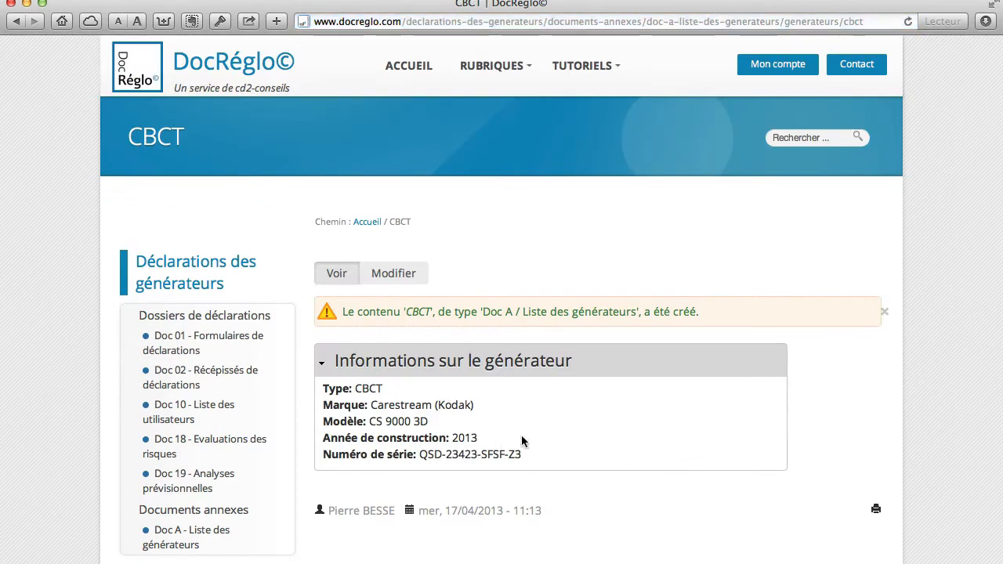
# Return to the Doc A generator list and open its PDF version from the Système 2100 entry
pyautogui.scroll(-2, 661, 408)
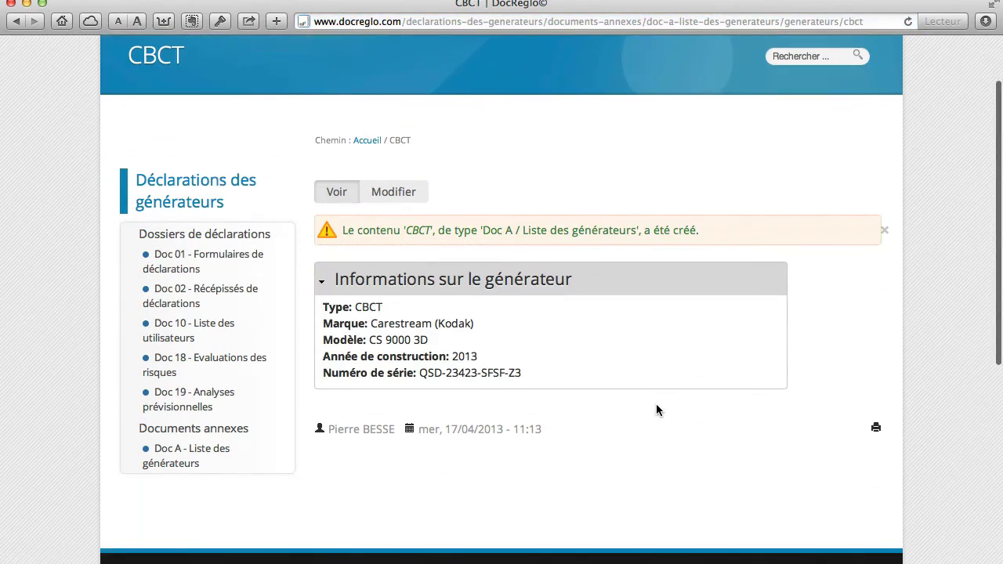
pyautogui.click(183, 449)
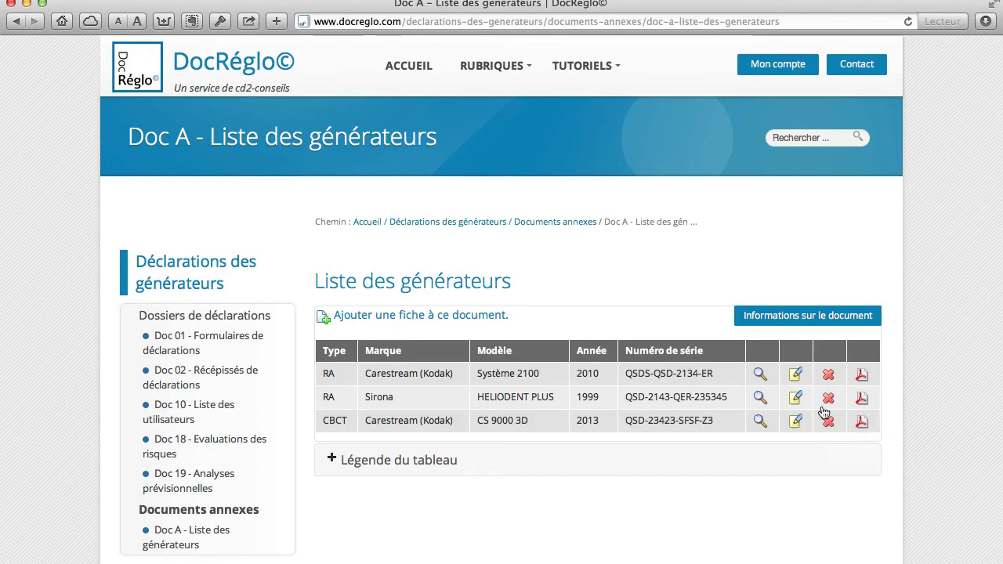
pyautogui.scroll(-1, 927, 409)
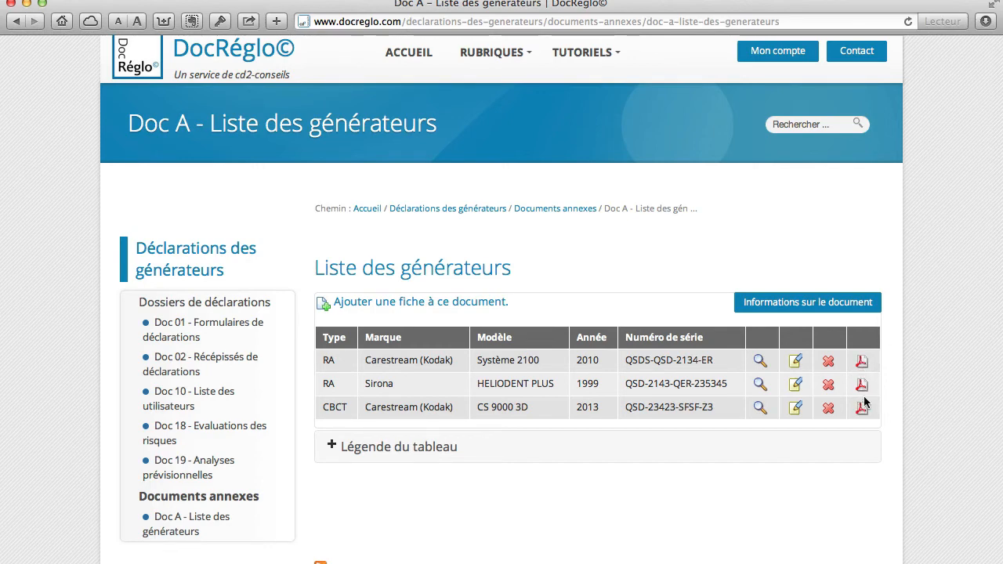
pyautogui.click(863, 363)
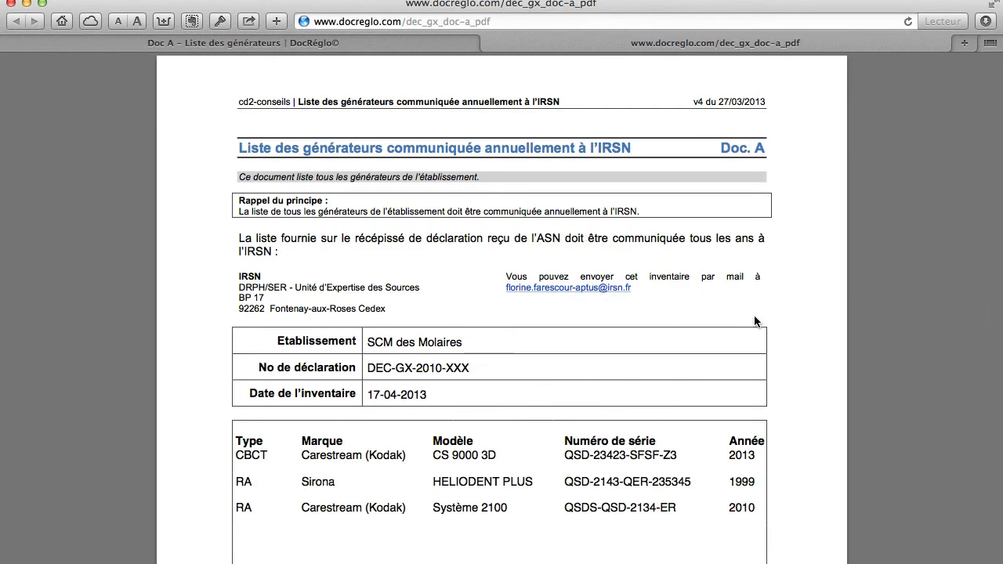
# Review the establishment details and generator table in the IRSN inventory PDF, and close it to return to the generator list
pyautogui.scroll(-2, 536, 400)
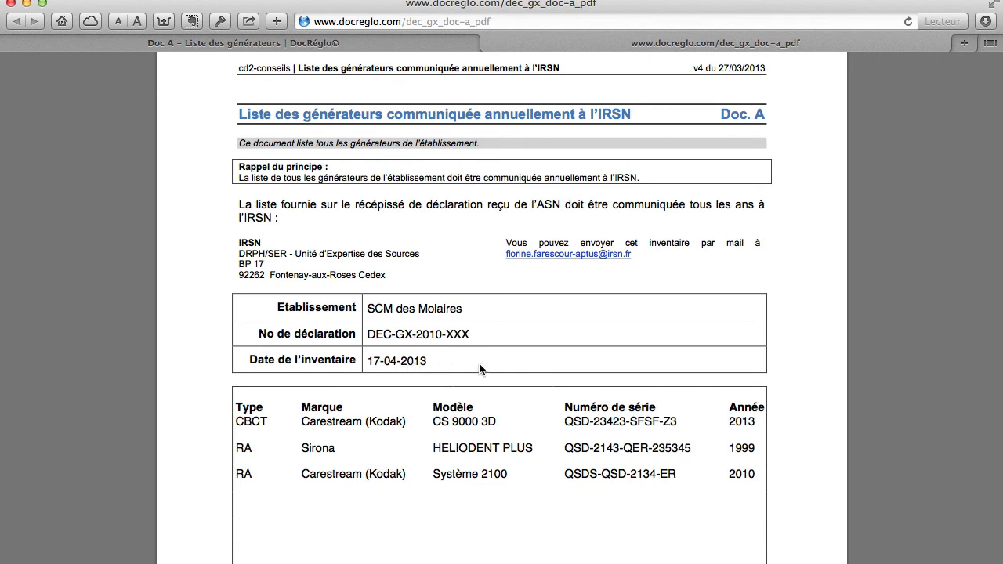
pyautogui.scroll(1, 829, 359)
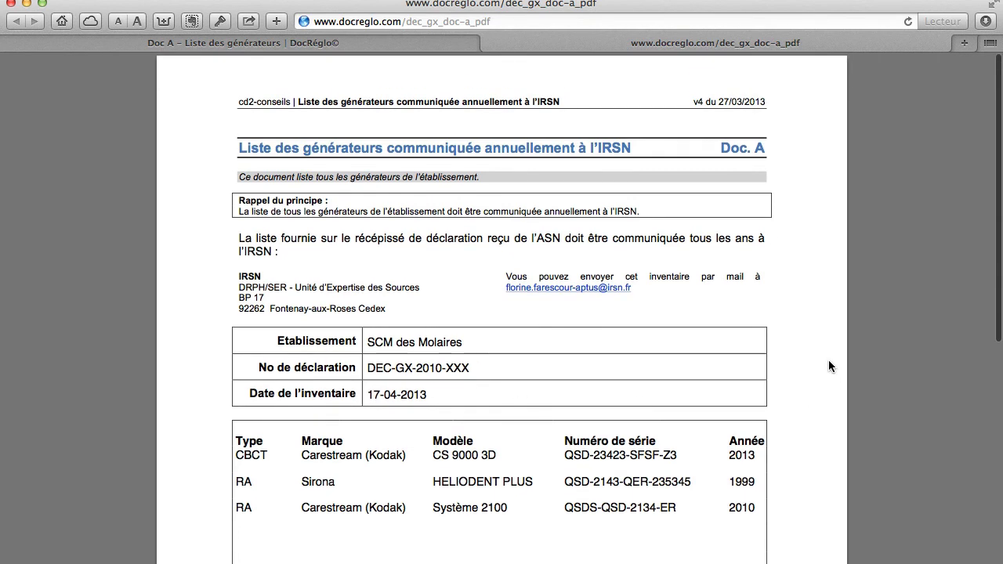
pyautogui.scroll(-5, 828, 361)
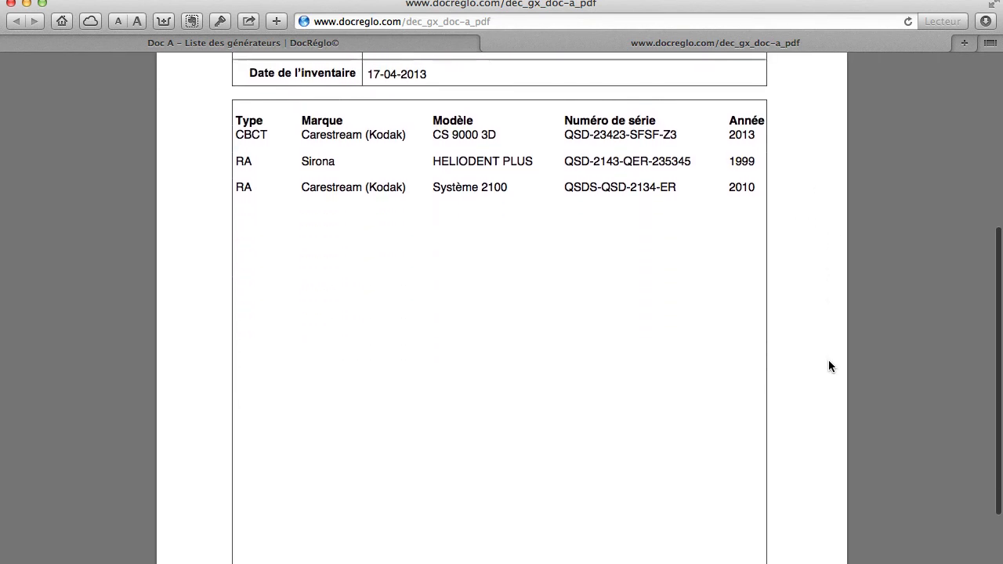
pyautogui.scroll(5, 829, 361)
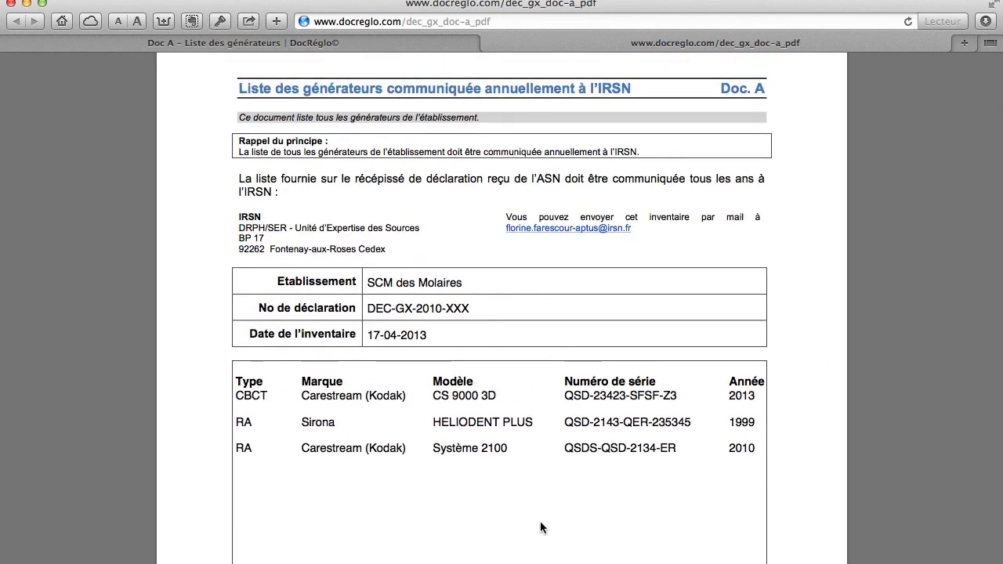
pyautogui.moveTo(540, 530)
pyautogui.click(486, 45)
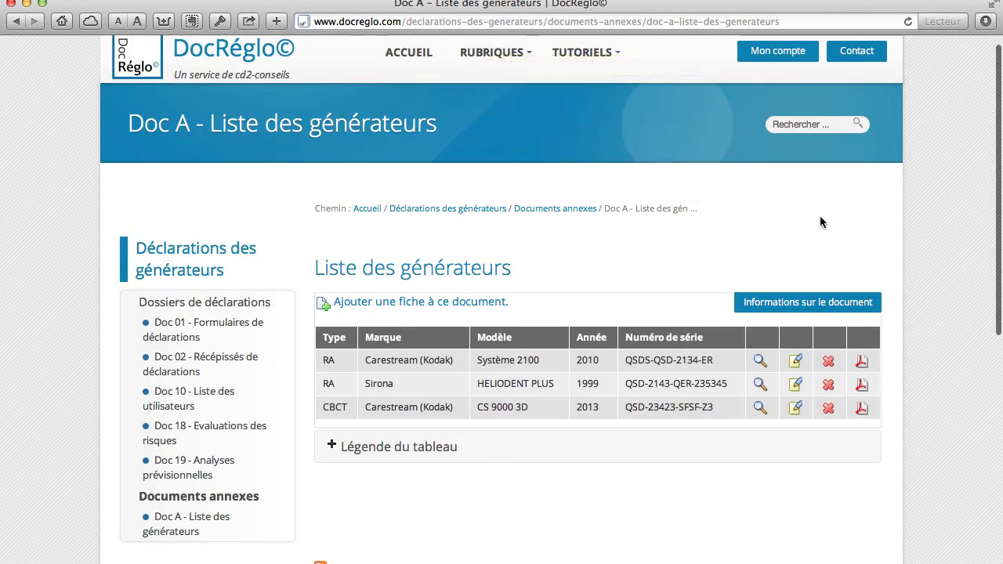